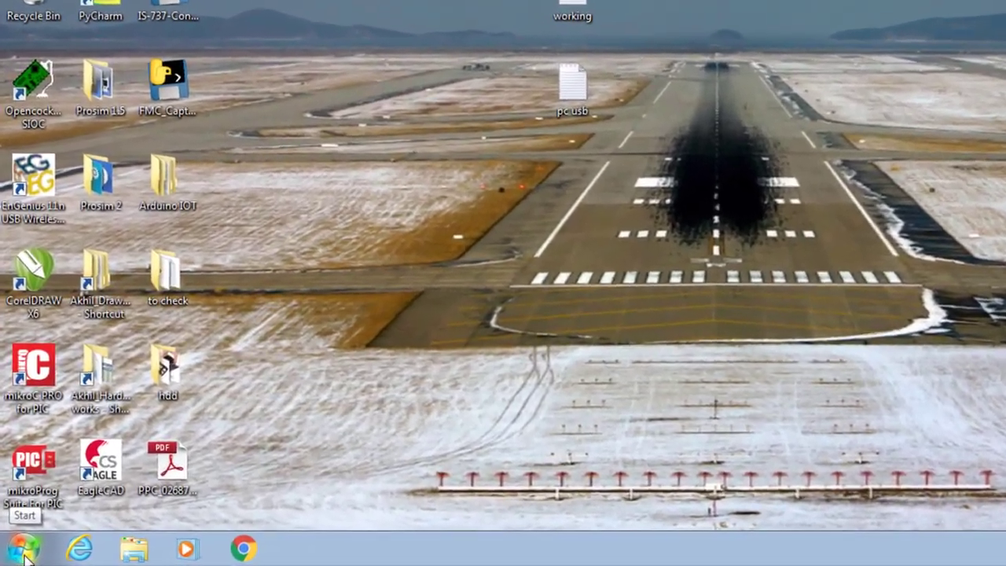
# - Open the Windows Run dialog and launch System Configuration with the msconfig command
pyautogui.click(11, 555)
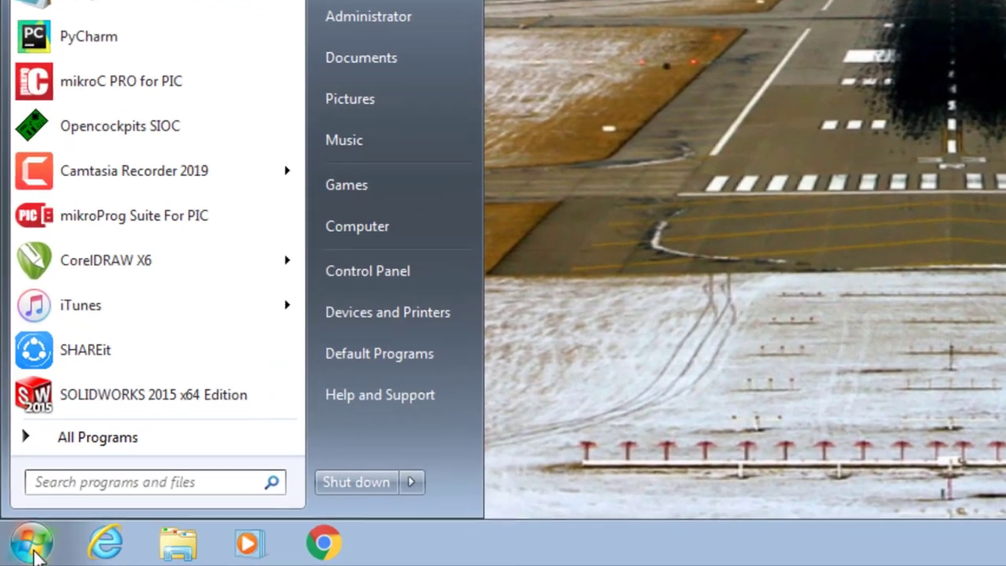
pyautogui.write('run')
pyautogui.press('Return')
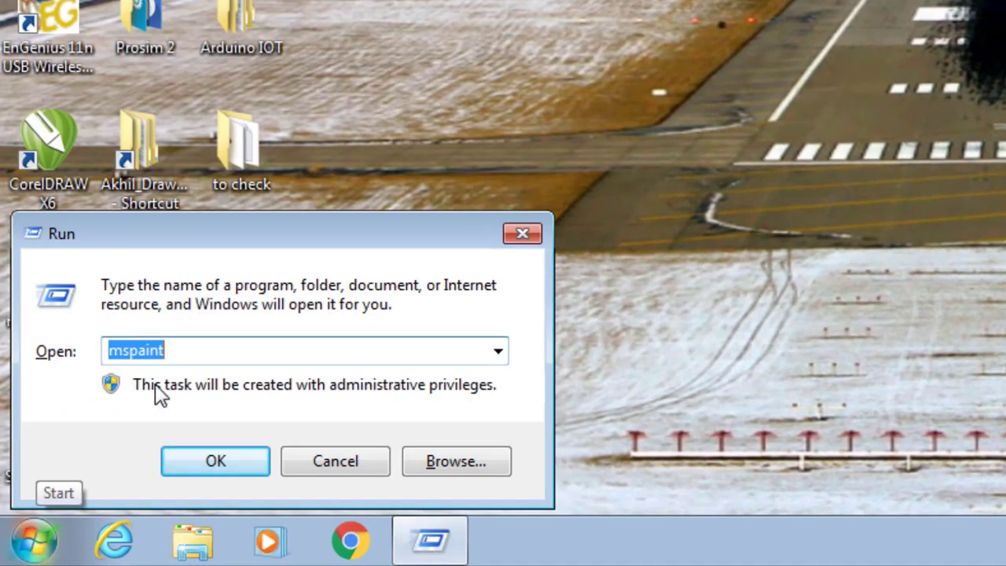
pyautogui.doubleClick(189, 354)
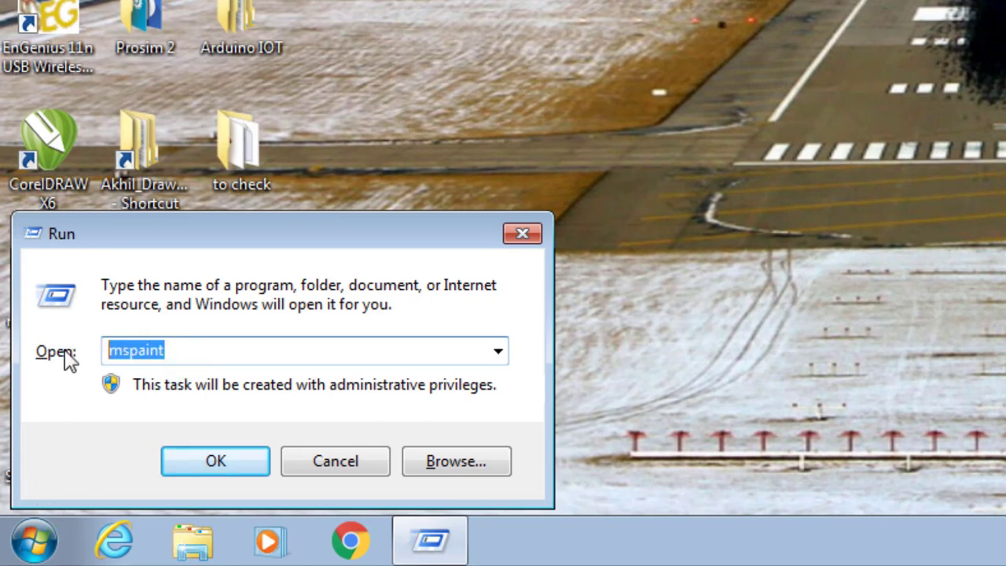
pyautogui.write('msconf')
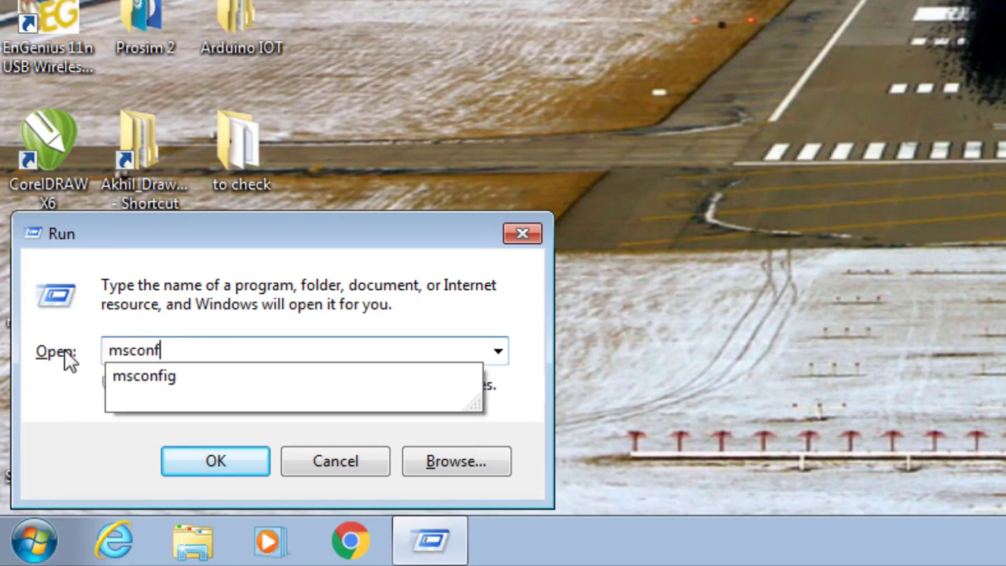
pyautogui.write('g')
pyautogui.press('BackSpace')
pyautogui.write('ig')
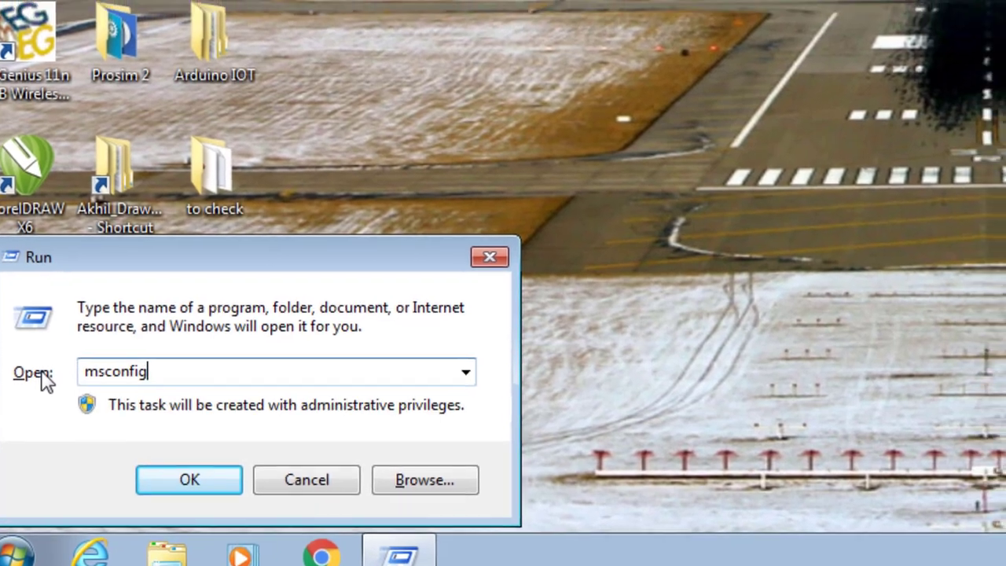
pyautogui.press('Return')
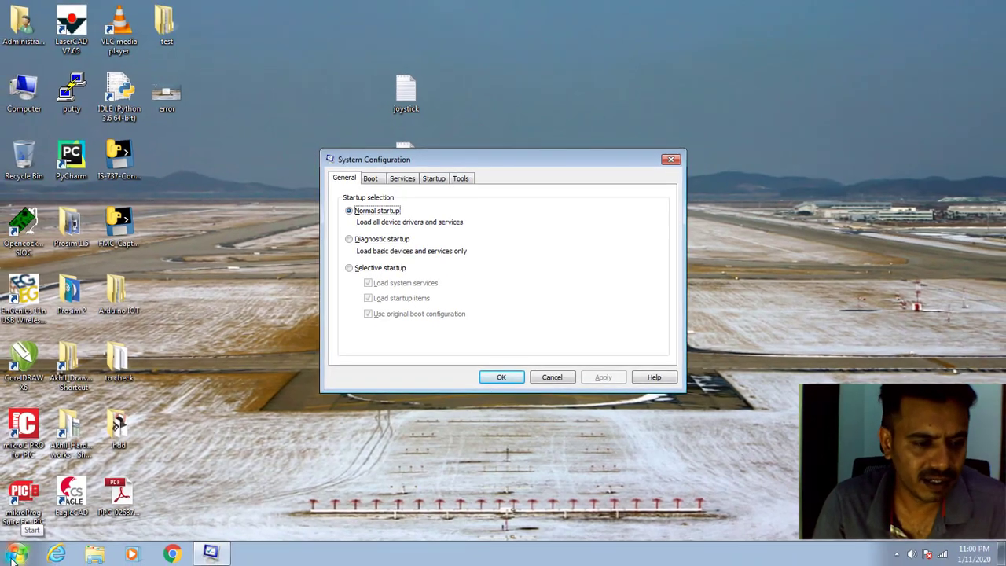
pyautogui.click(16, 554)
pyautogui.click(17, 554)
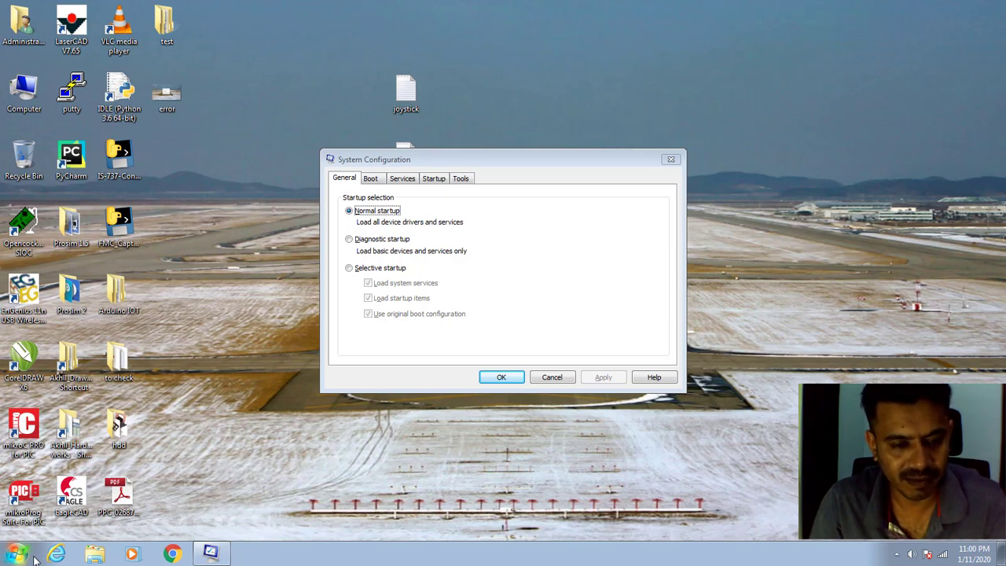
pyautogui.press('super+r')
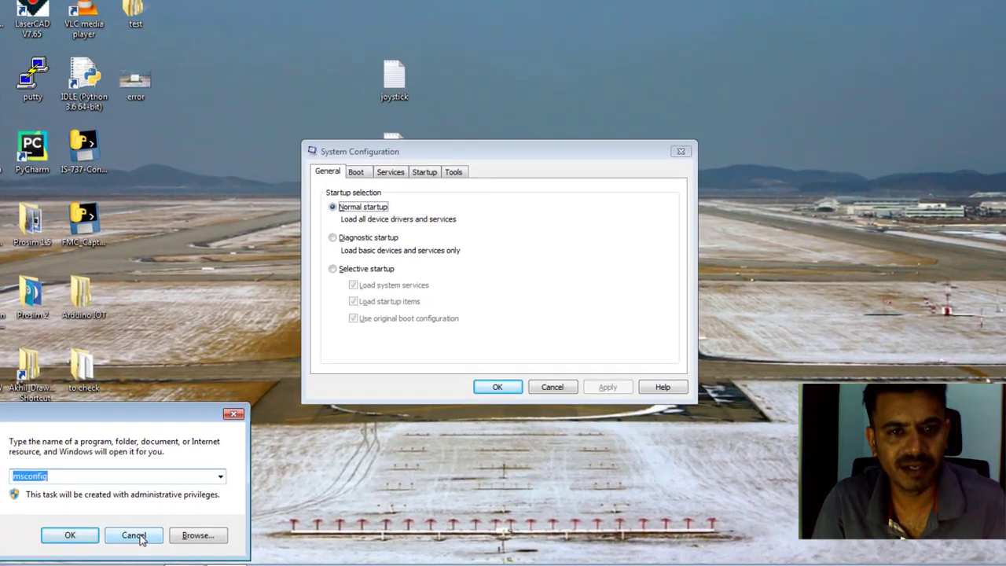
pyautogui.click(151, 528)
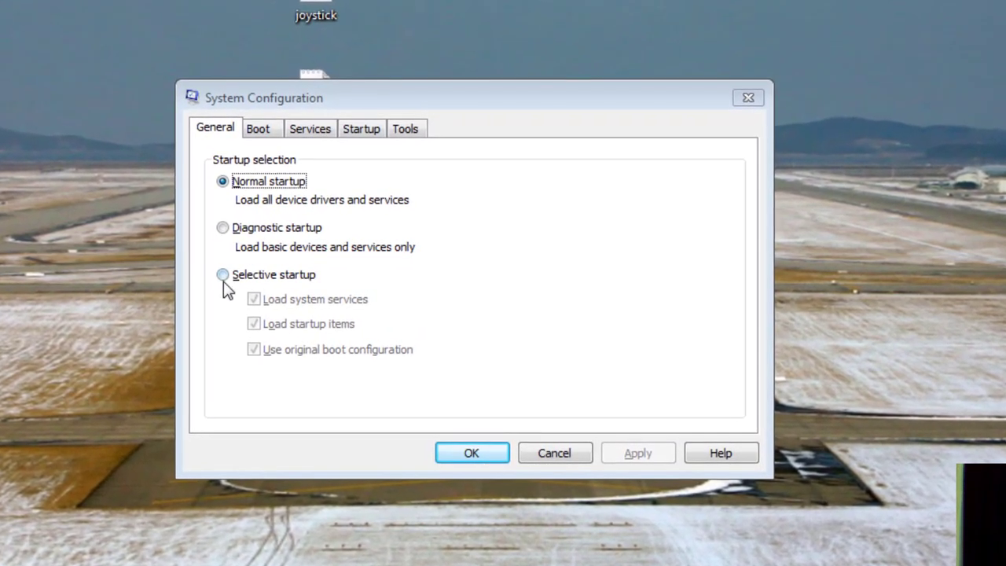
# - Try the Selective startup option and return the startup selection to Normal startup
pyautogui.click(225, 275)
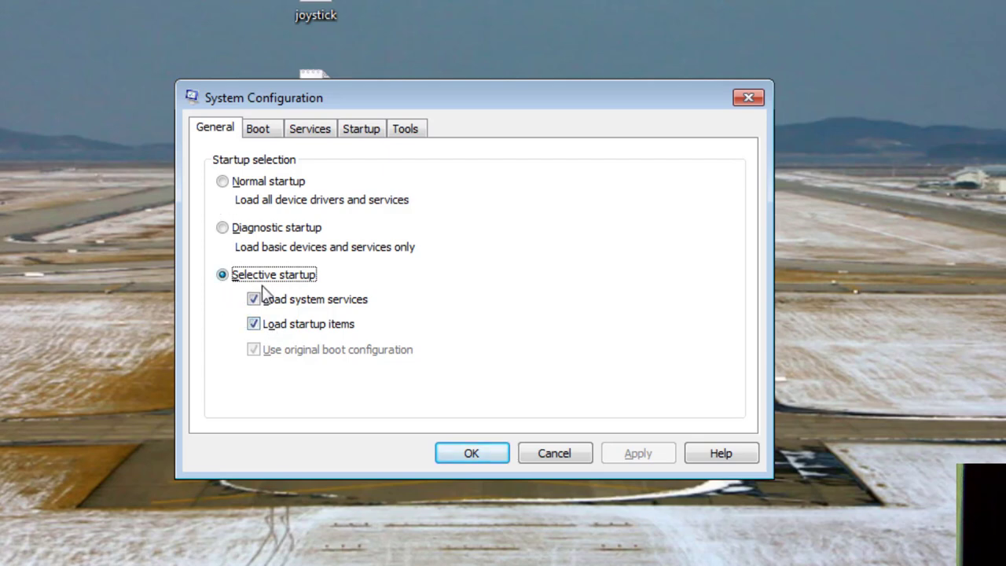
pyautogui.click(222, 182)
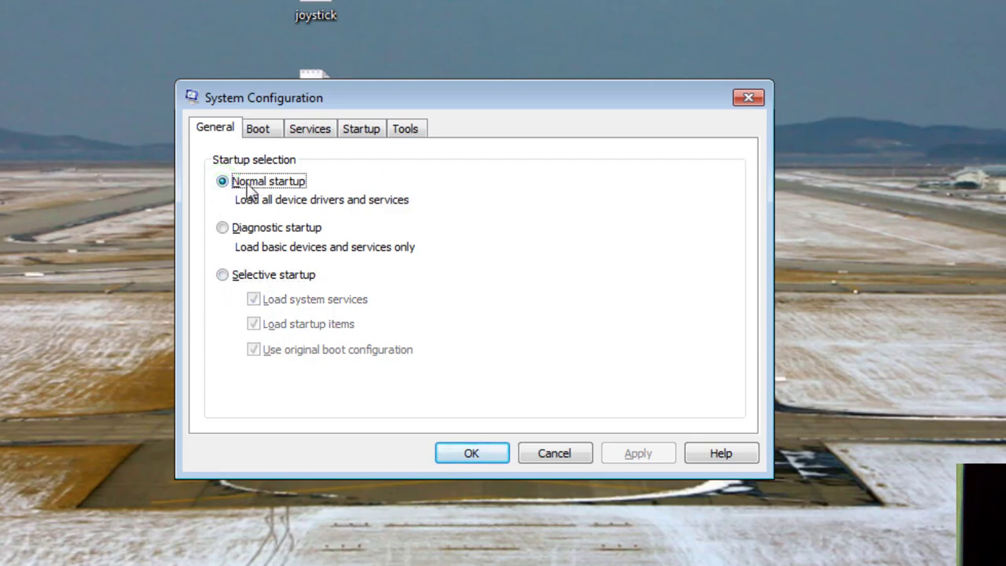
# - Show the list of startup items and widen the Startup Item column to make the full names readable
pyautogui.click(361, 128)
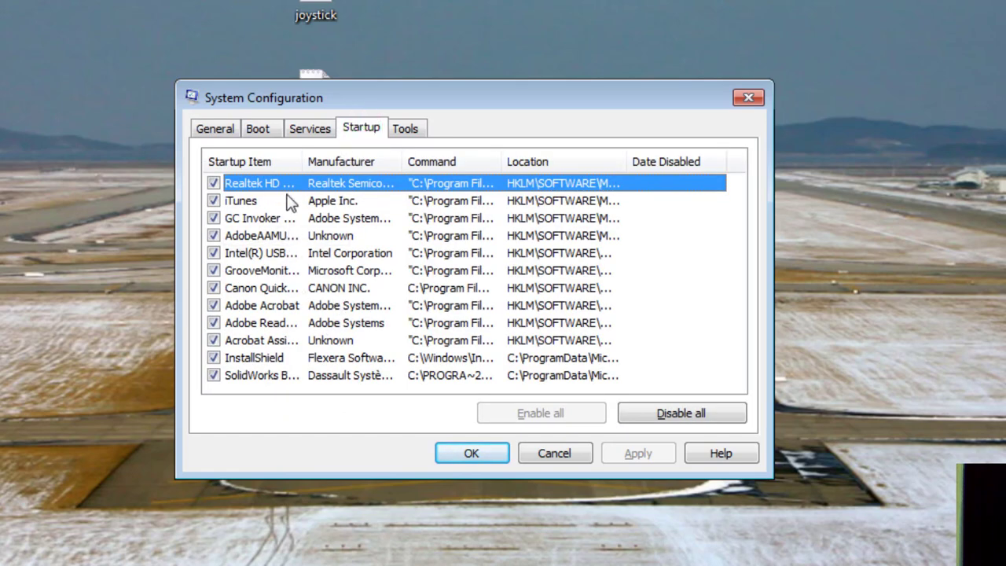
pyautogui.moveTo(302, 161); pyautogui.dragTo(359, 162)
pyautogui.scroll(-1, 416, 285)
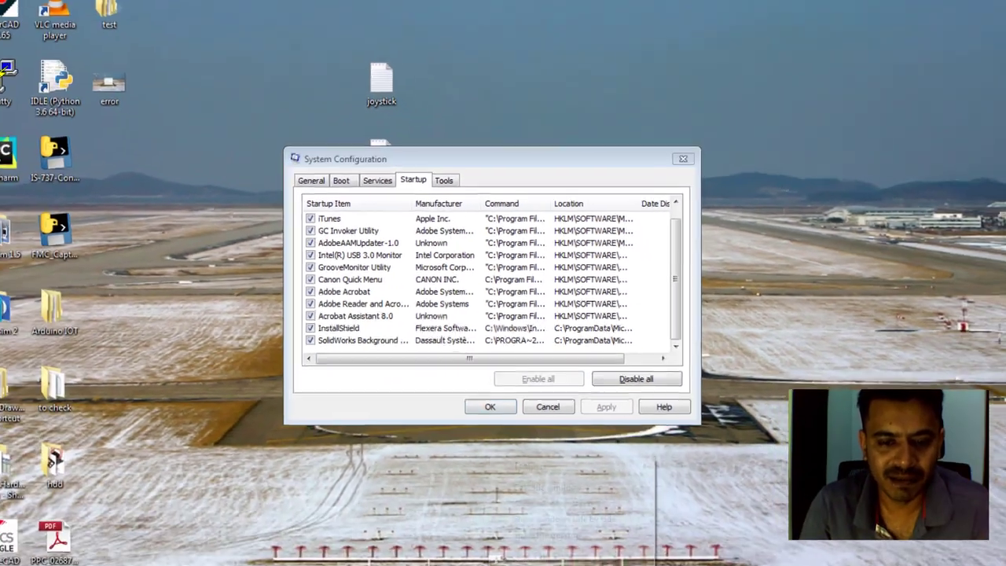
# - Open Windows Task Manager to check the current CPU and memory usage, and close it again
pyautogui.rightClick(500, 555)
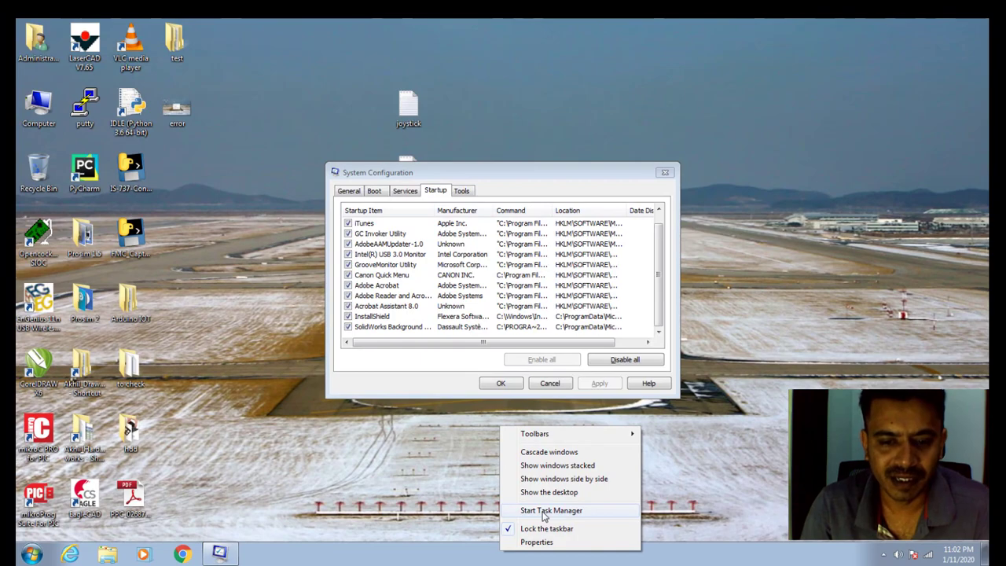
pyautogui.click(544, 511)
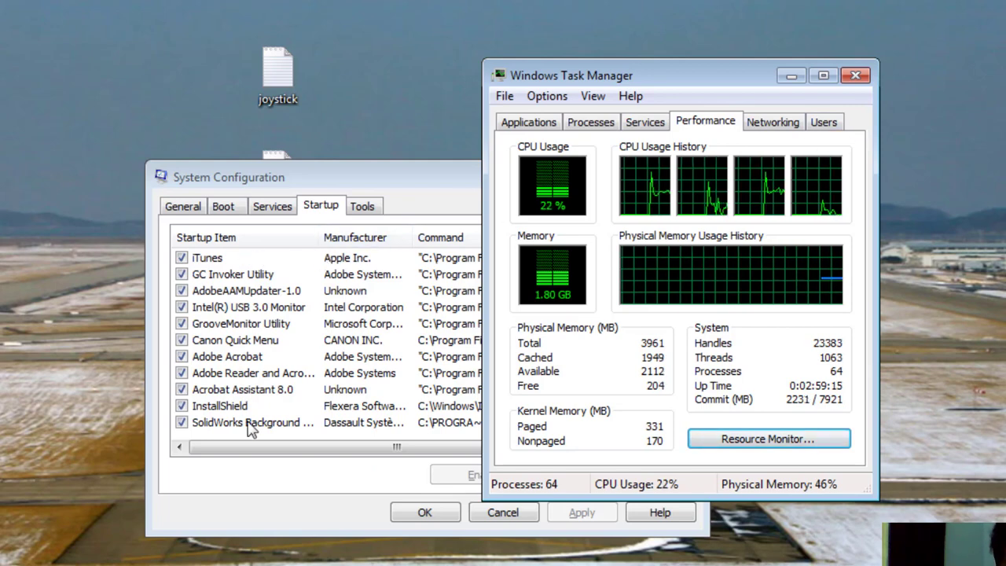
pyautogui.click(862, 73)
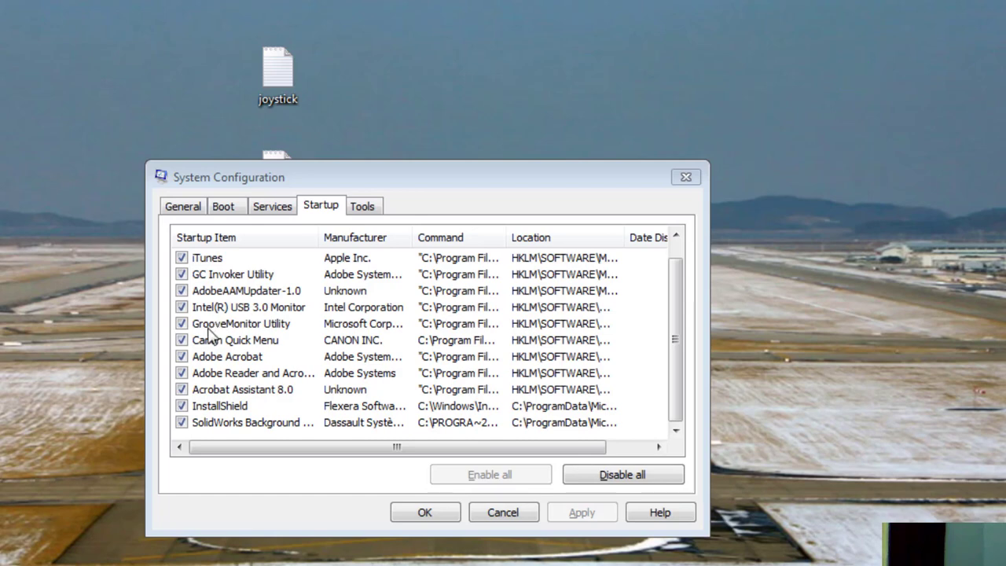
# - Widen the Command column and disable the startup items SolidWorks Background, InstallShield, Acrobat Assistant 8.0, Adobe Reader, Adobe Acrobat and Canon Quick Menu
pyautogui.click(675, 374)
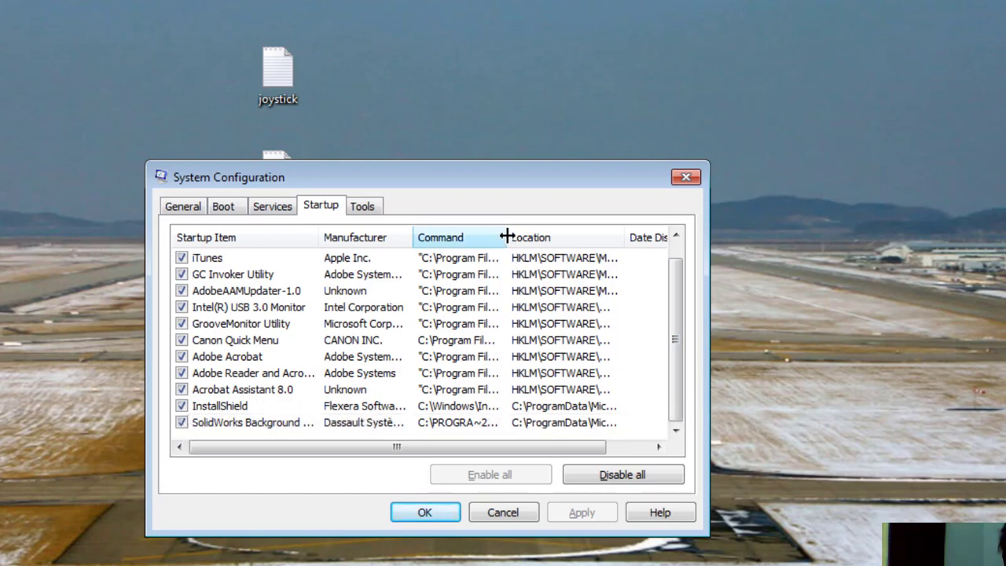
pyautogui.moveTo(507, 237); pyautogui.dragTo(617, 236)
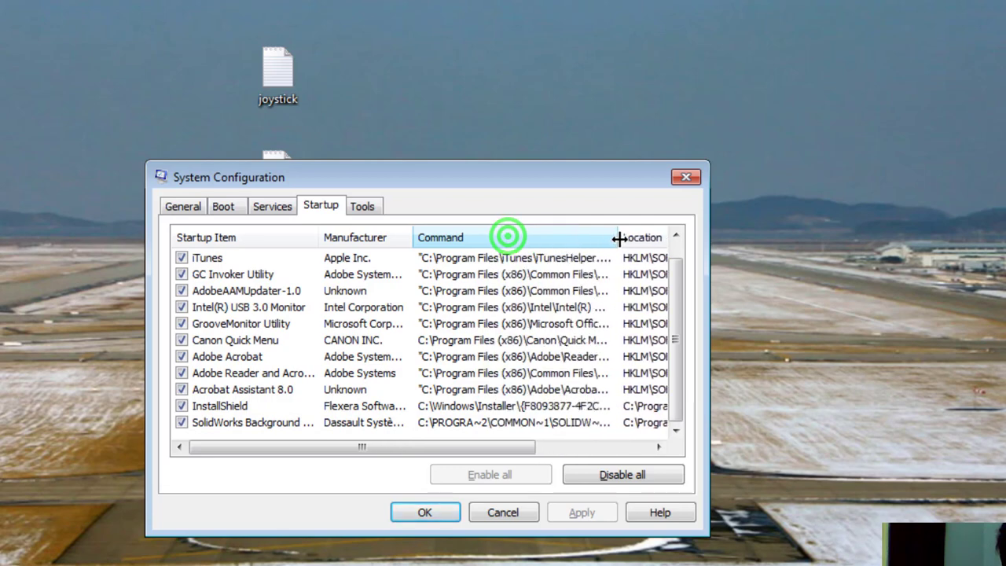
pyautogui.click(181, 422)
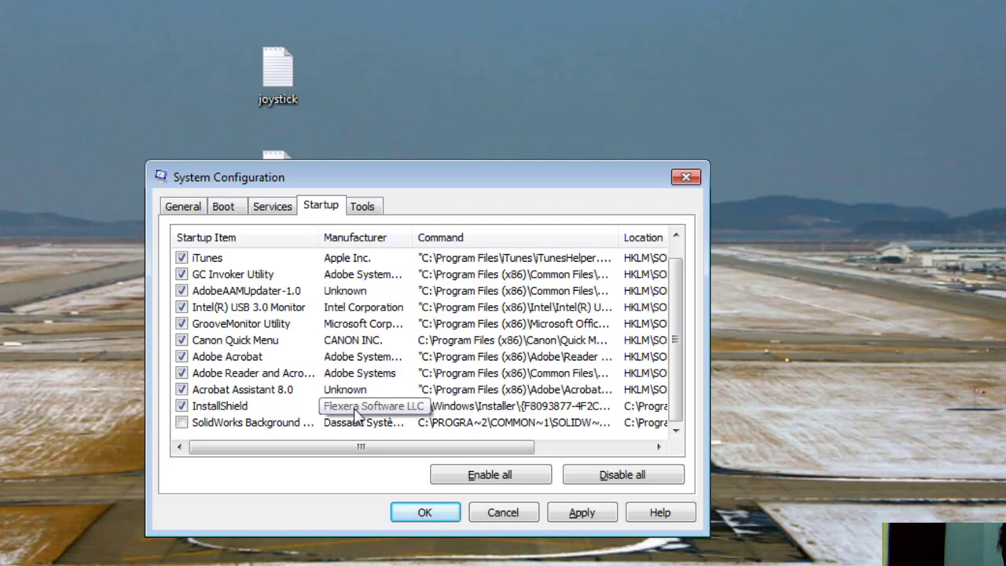
pyautogui.click(181, 406)
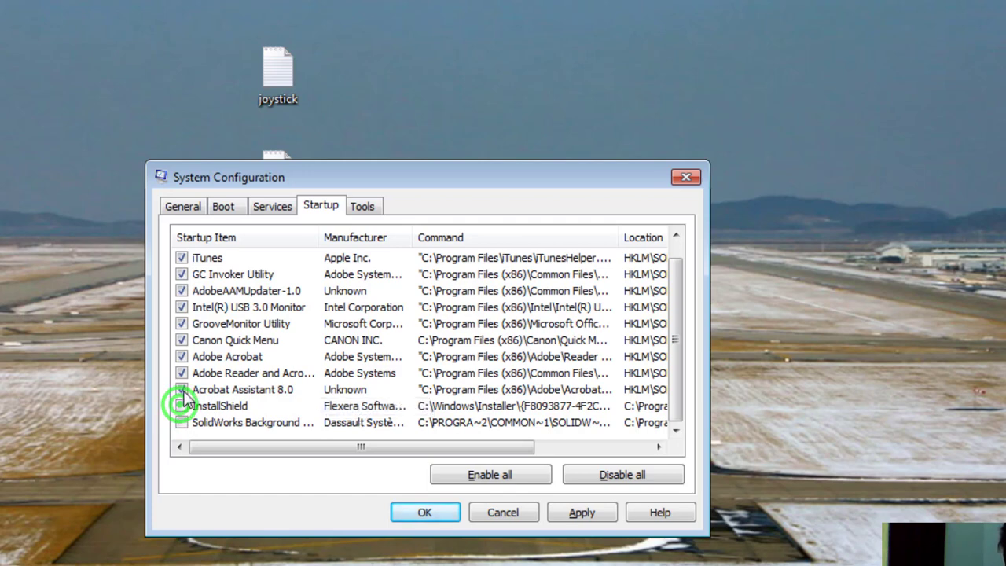
pyautogui.click(182, 390)
pyautogui.click(181, 373)
pyautogui.click(181, 357)
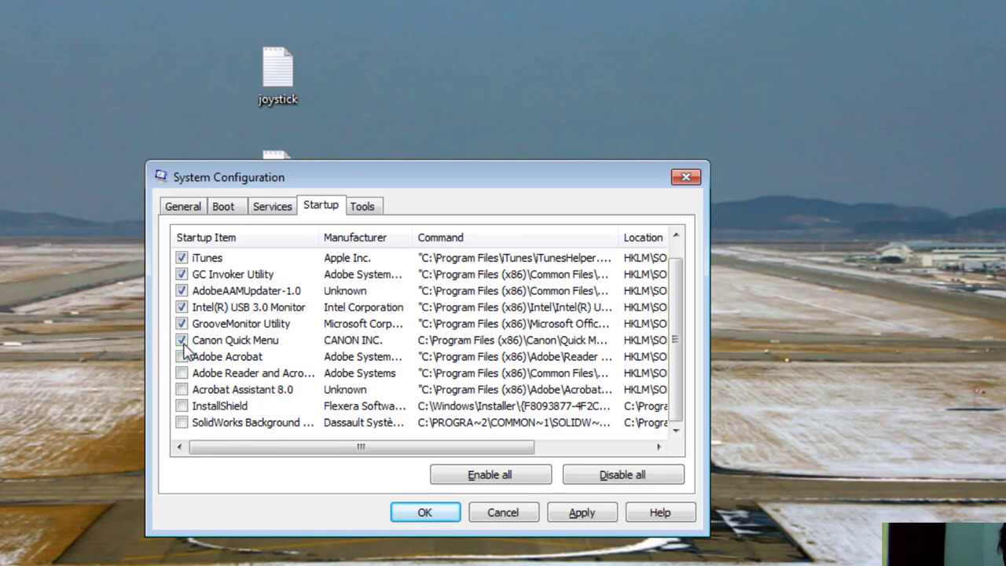
pyautogui.click(181, 340)
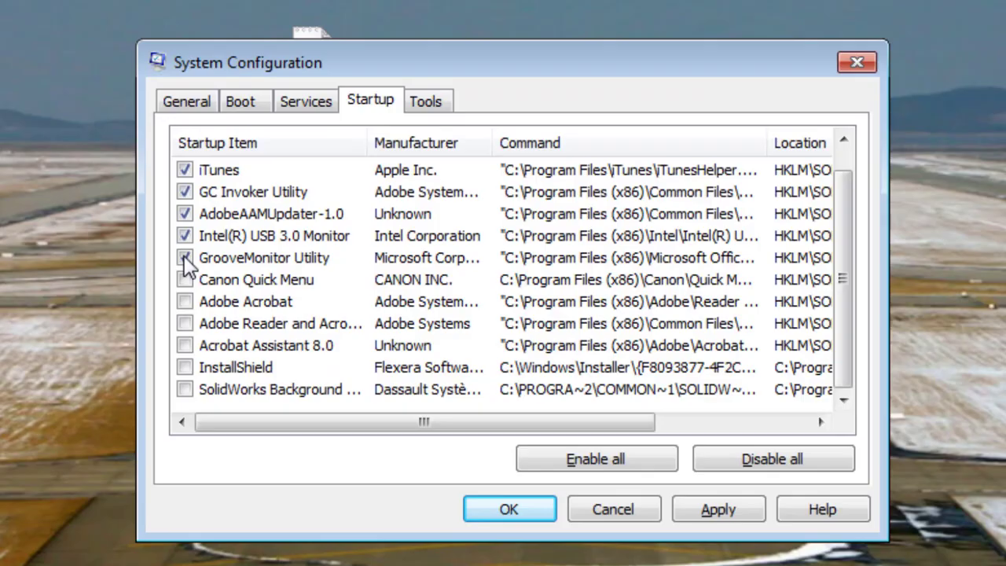
# - Disable the startup items GrooveMonitor Utility, AdobeAAMUpdater-1.0, GC Invoker Utility and iTunes
pyautogui.click(182, 323)
pyautogui.click(184, 214)
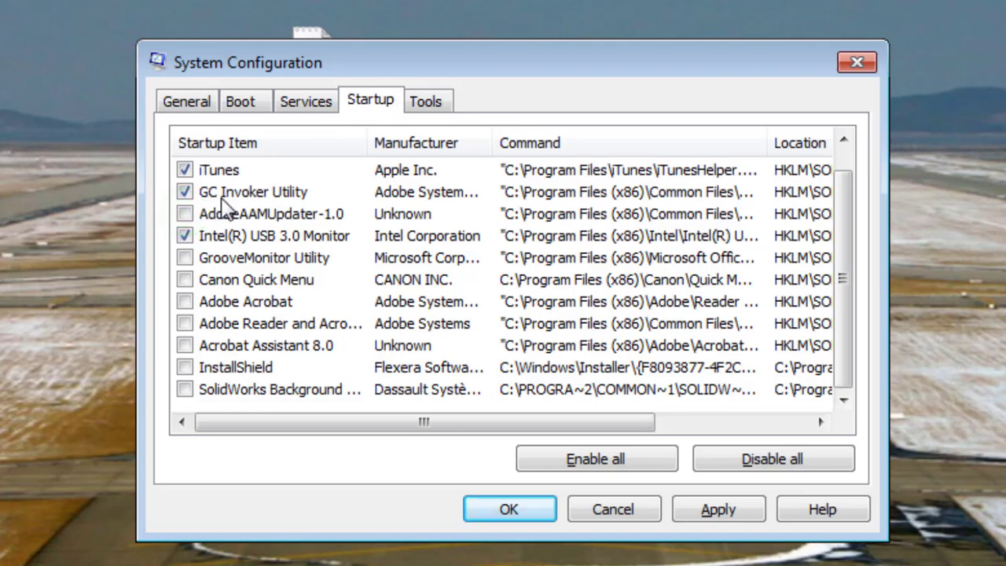
pyautogui.click(184, 192)
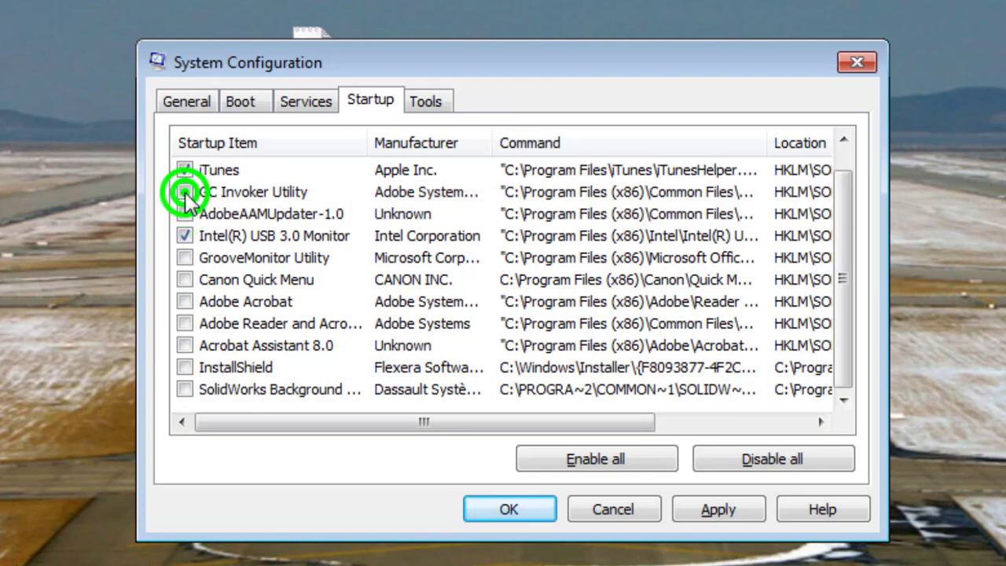
pyautogui.click(184, 170)
pyautogui.press('Up')
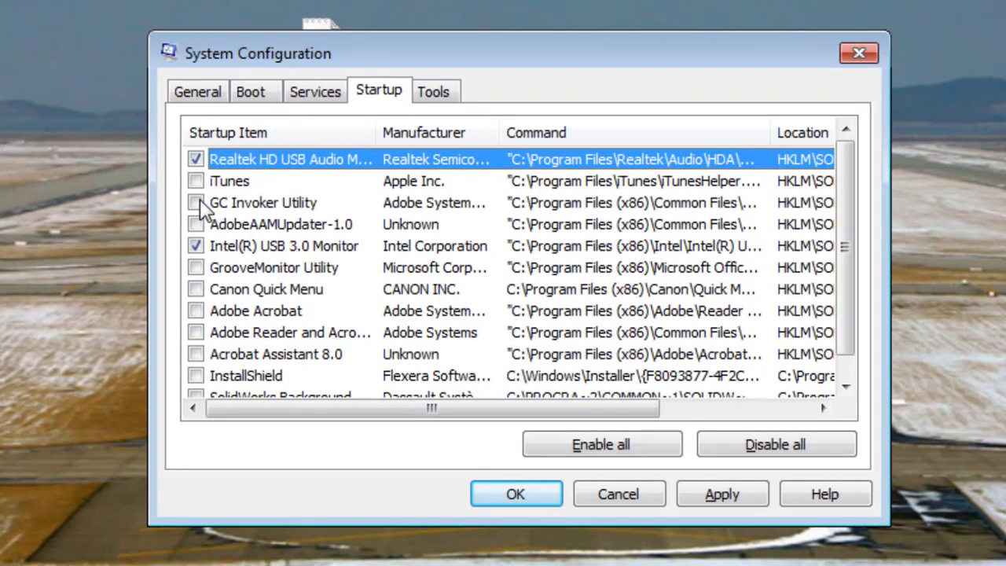
# - Apply the startup changes, close System Configuration and exit without restarting the computer
pyautogui.click(723, 495)
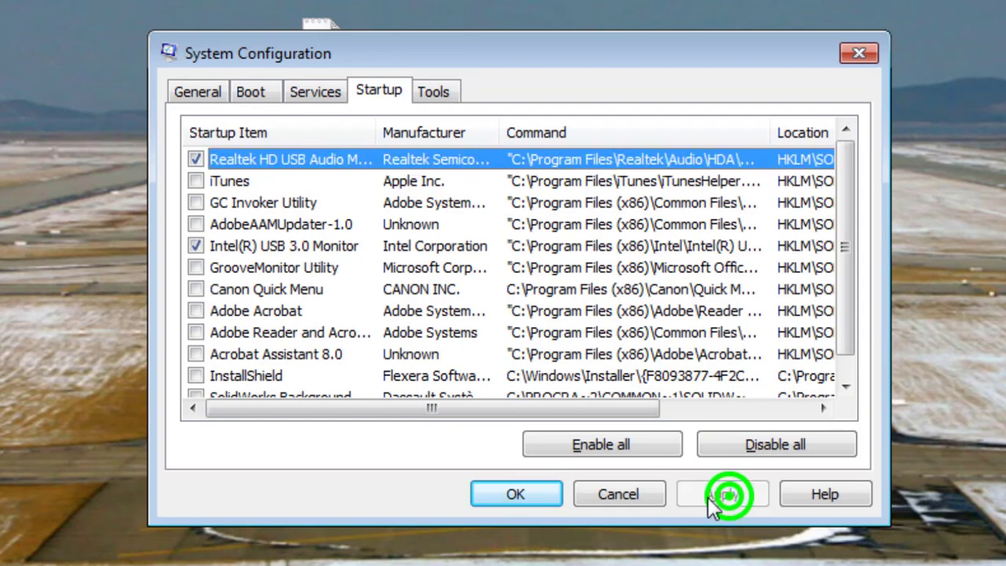
pyautogui.click(536, 498)
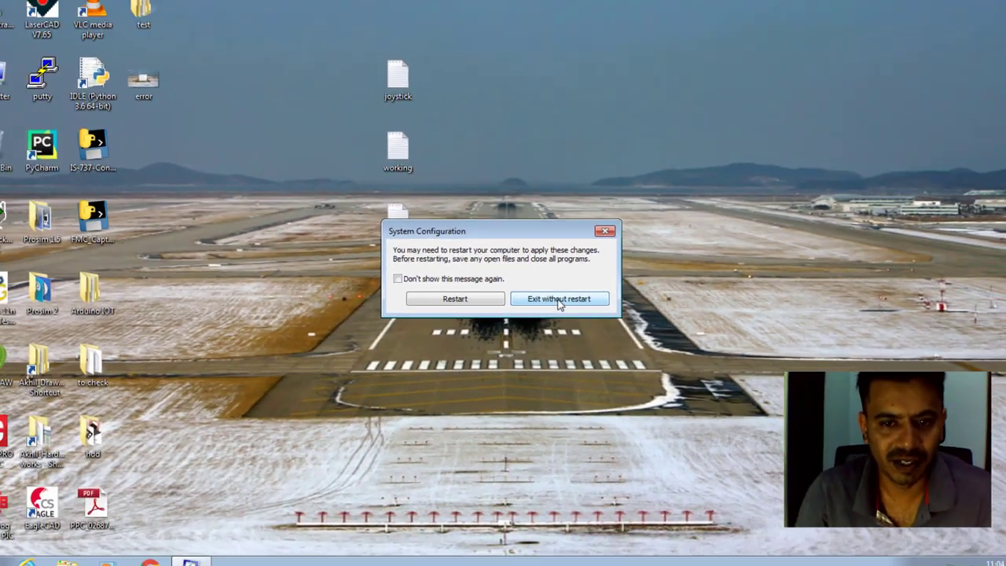
pyautogui.click(565, 298)
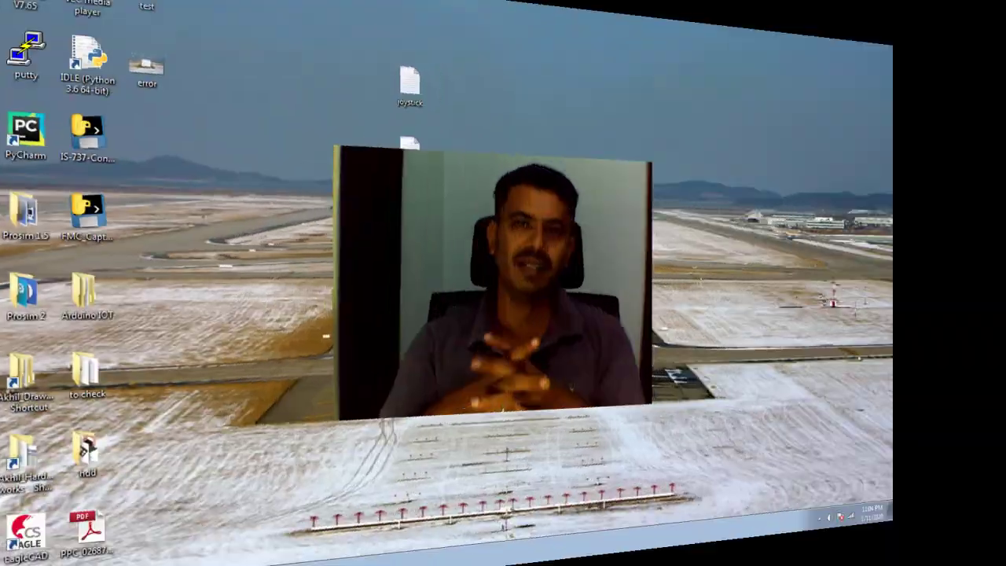